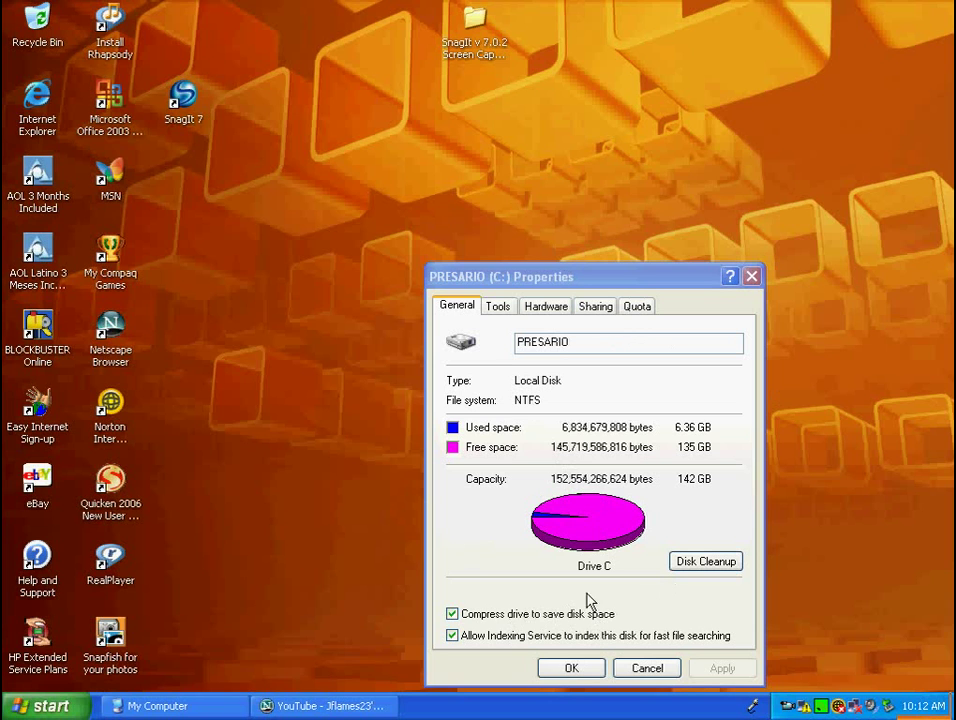
- Cancel out of the PRESARIO (C:) Properties dialog to return to the desktop
left_click(620, 672)
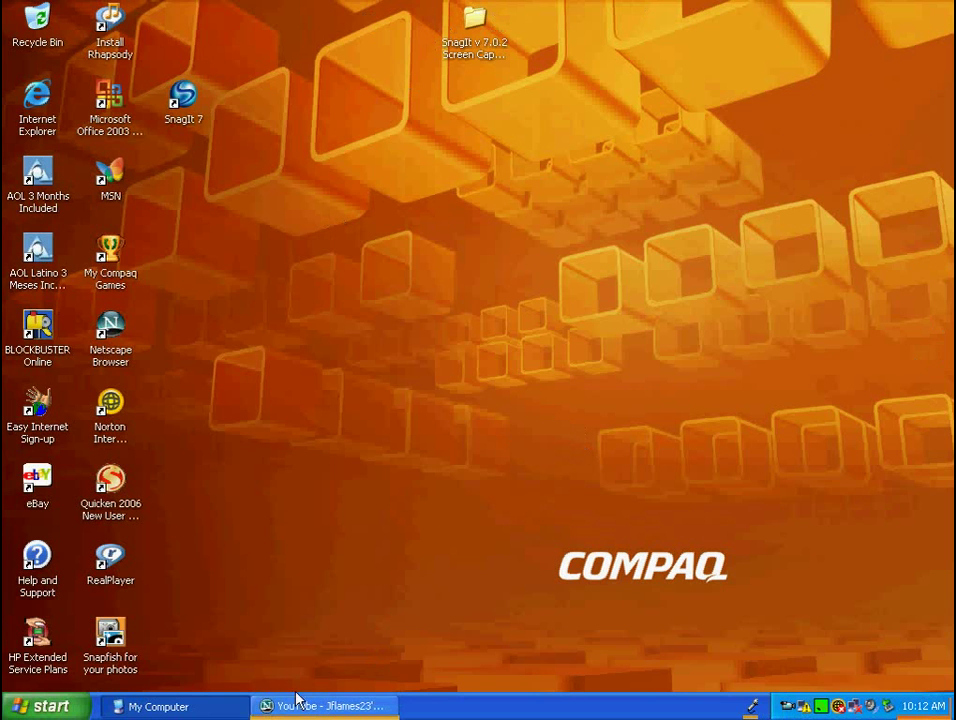
- Open the D: backup drive from My Computer and select the Cool Edit Pro 2.0 Serial zip
left_click(158, 706)
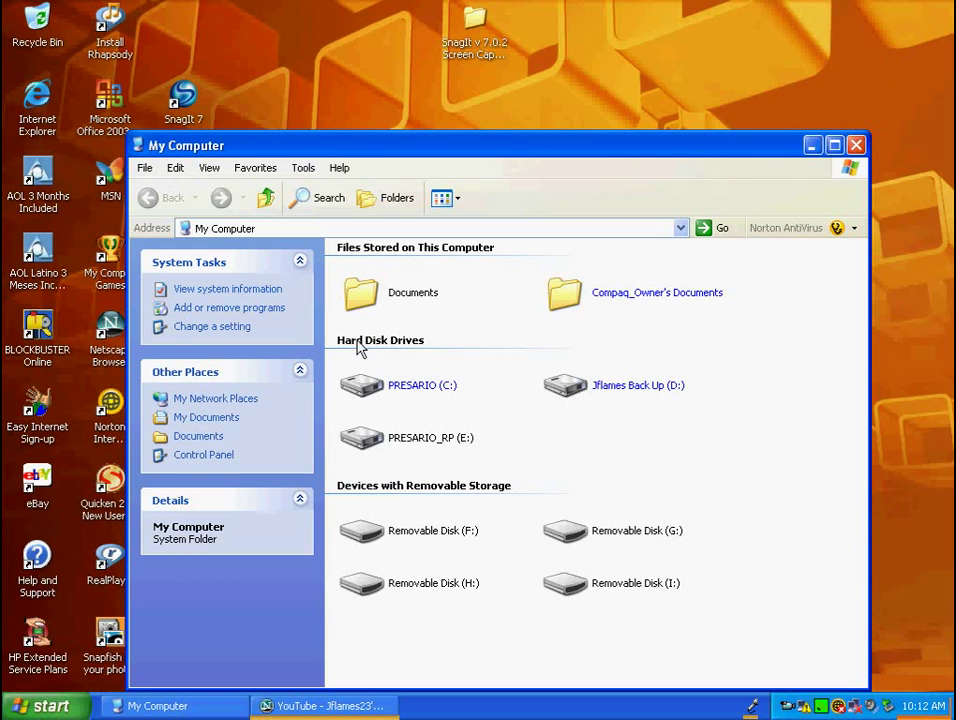
left_click(600, 388)
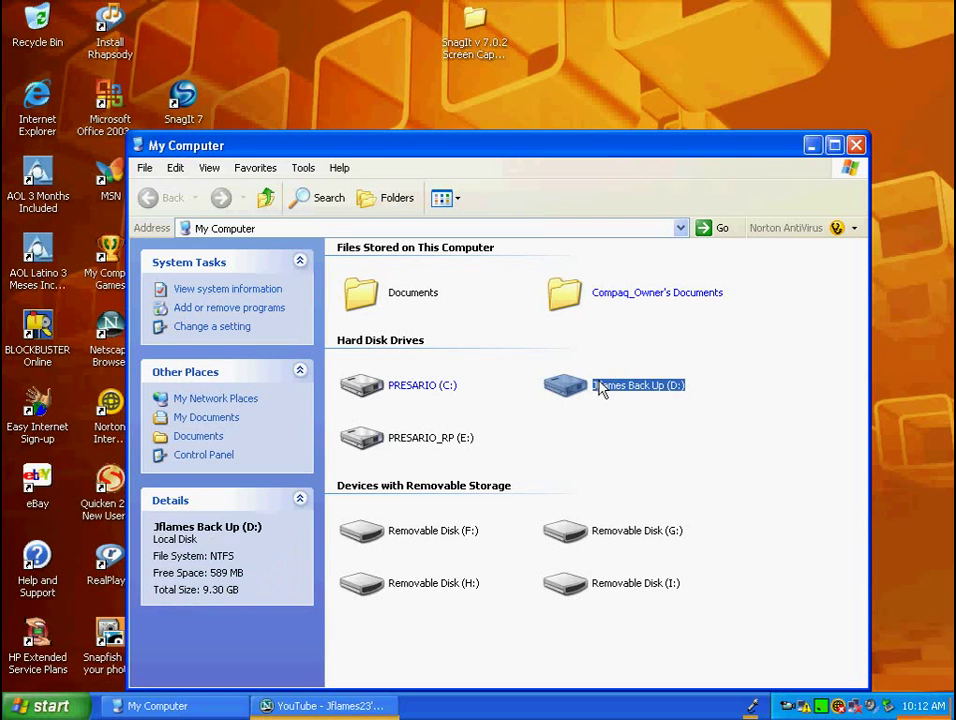
left_click(600, 388)
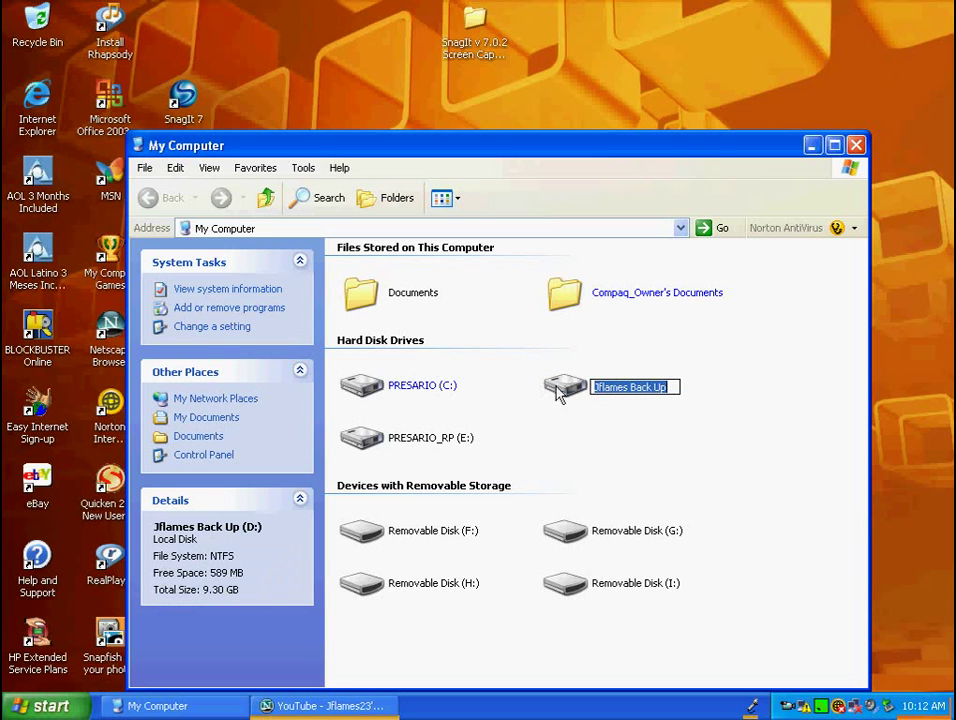
key("Return")
double_click(572, 385)
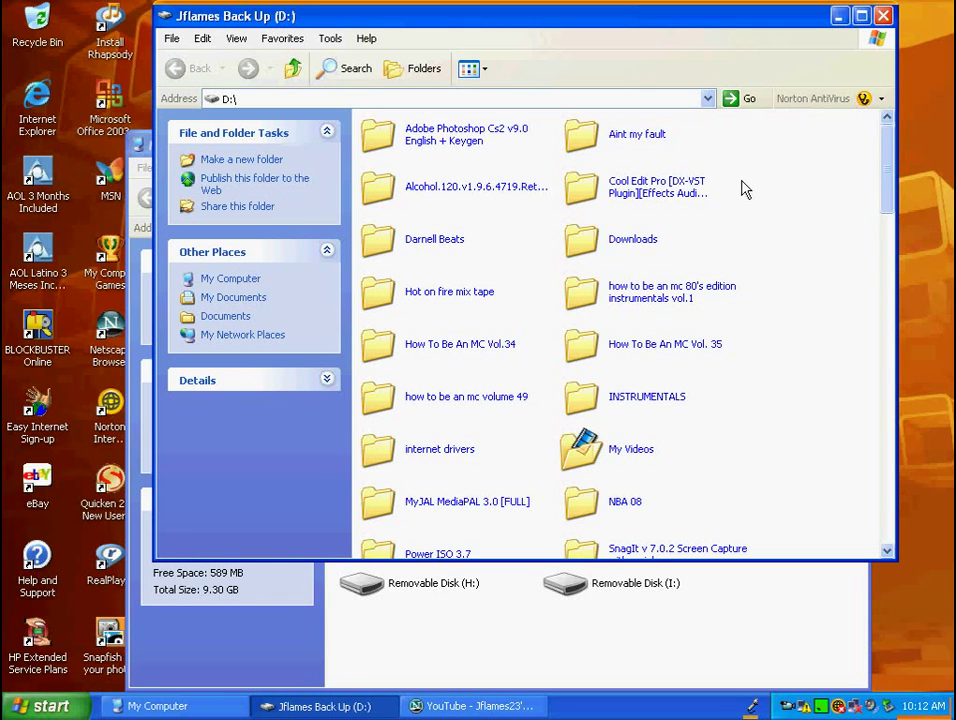
scroll(757, 210, "down", 20)
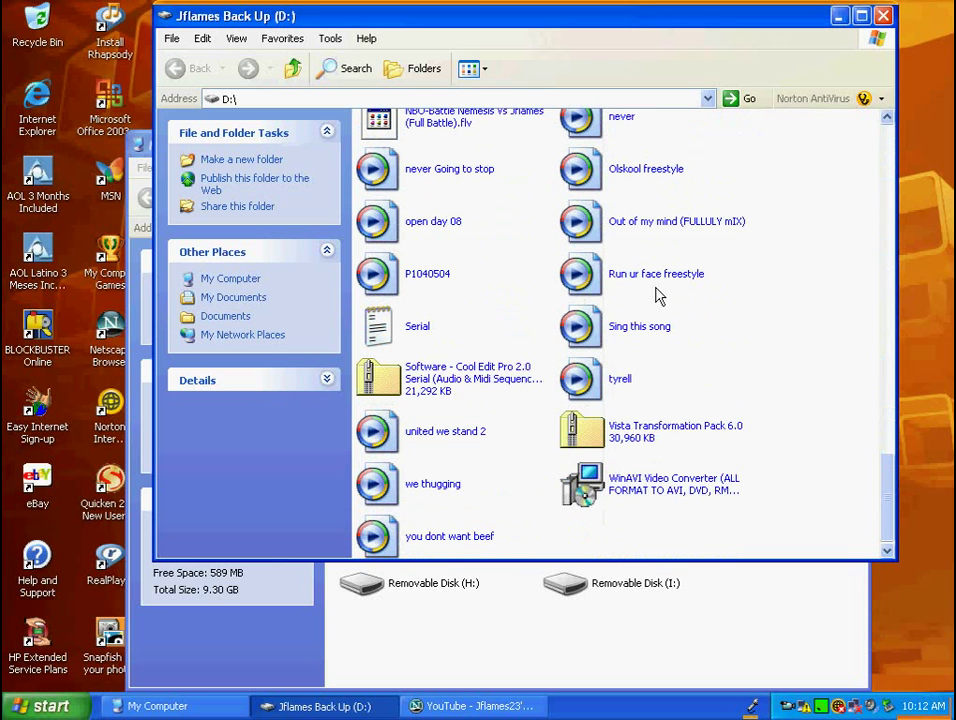
left_click(463, 385)
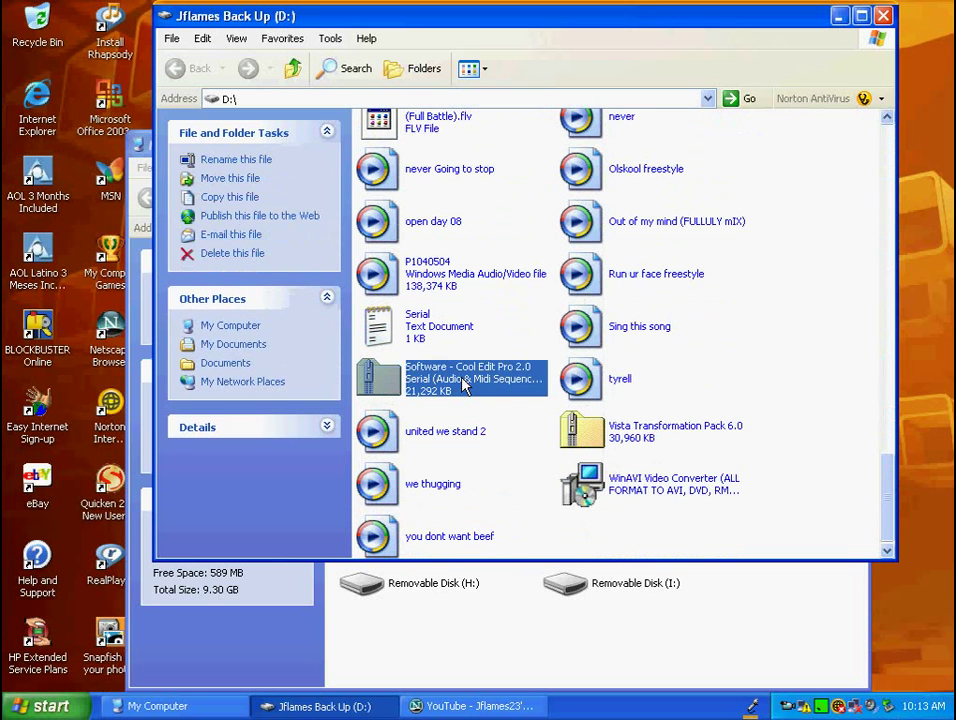
- Open the Cool Edit Pro zip and inspect its Registration, Serial, setup and CD Burning Add On files
double_click(463, 385)
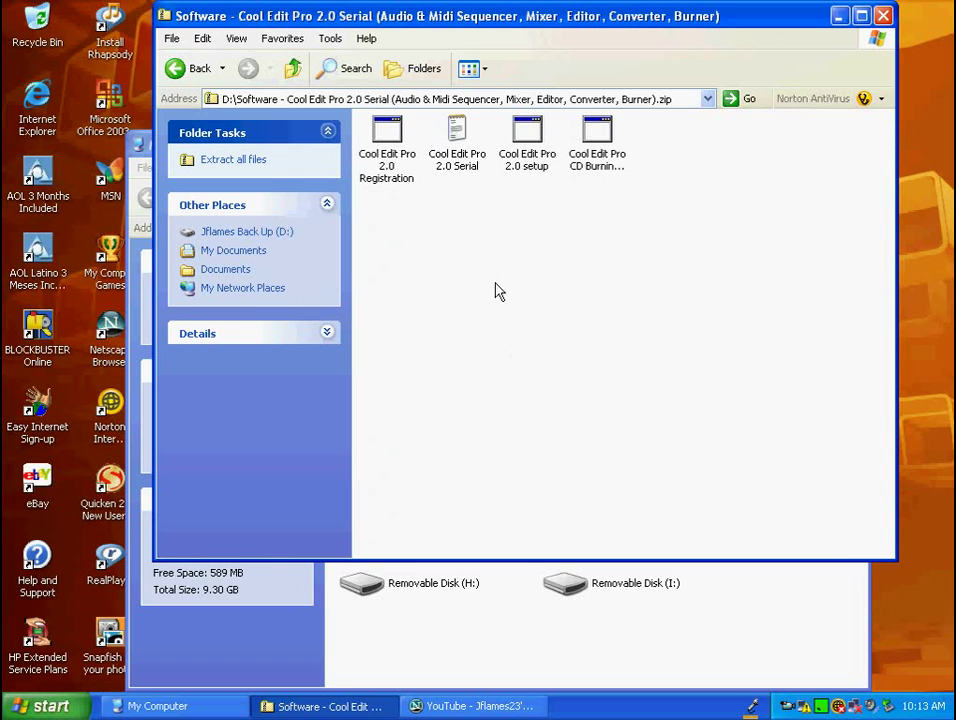
left_click(401, 156)
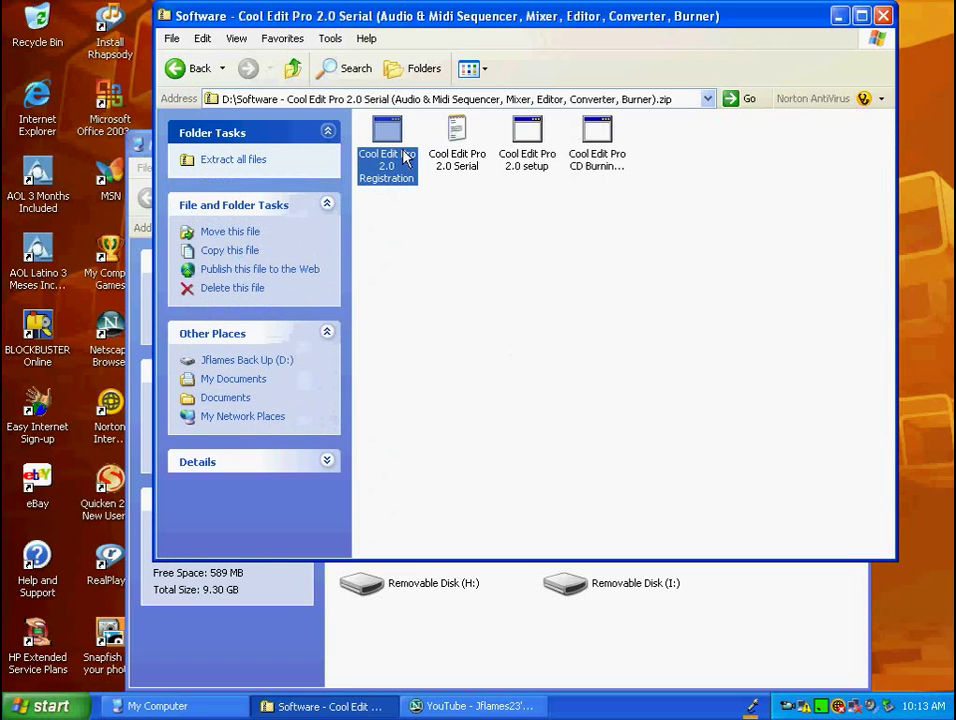
left_click(466, 163)
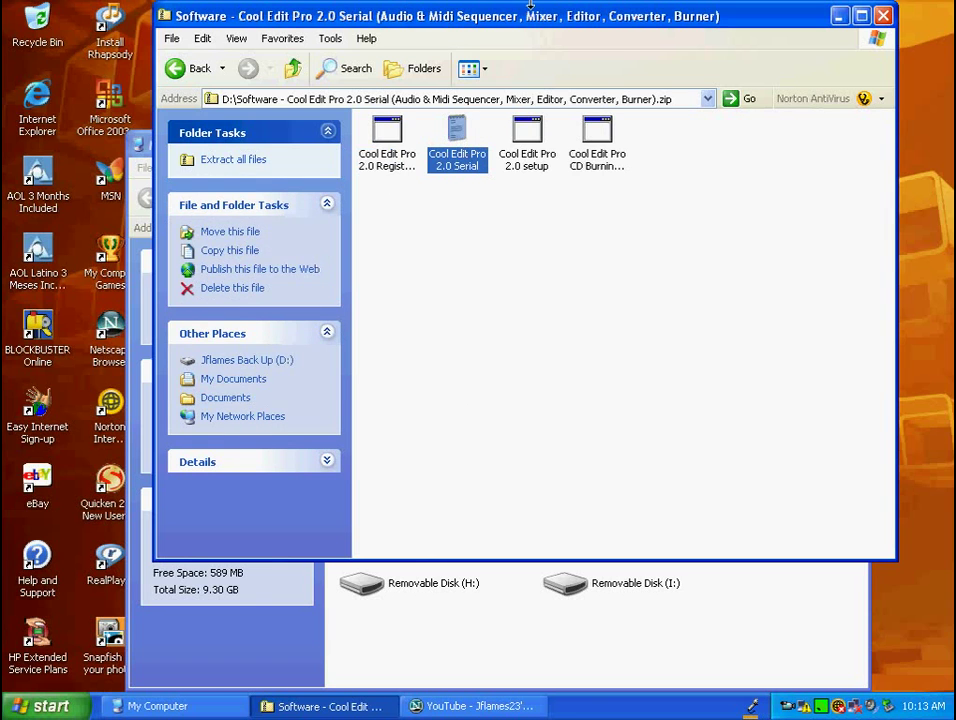
left_click(567, 42)
left_click(524, 156)
left_click(600, 148)
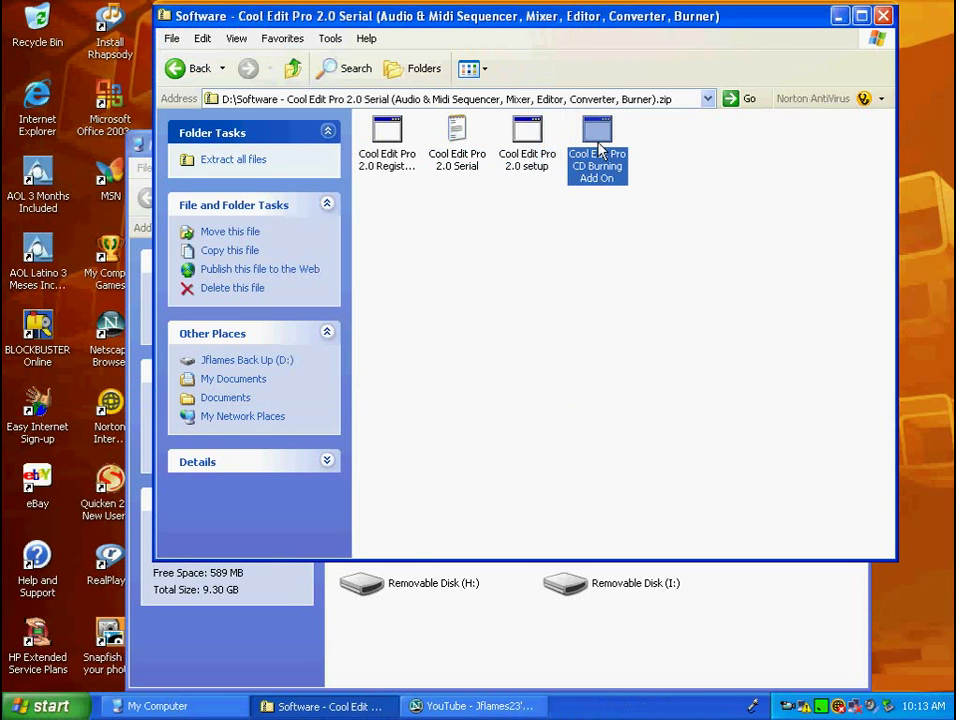
left_click(536, 150)
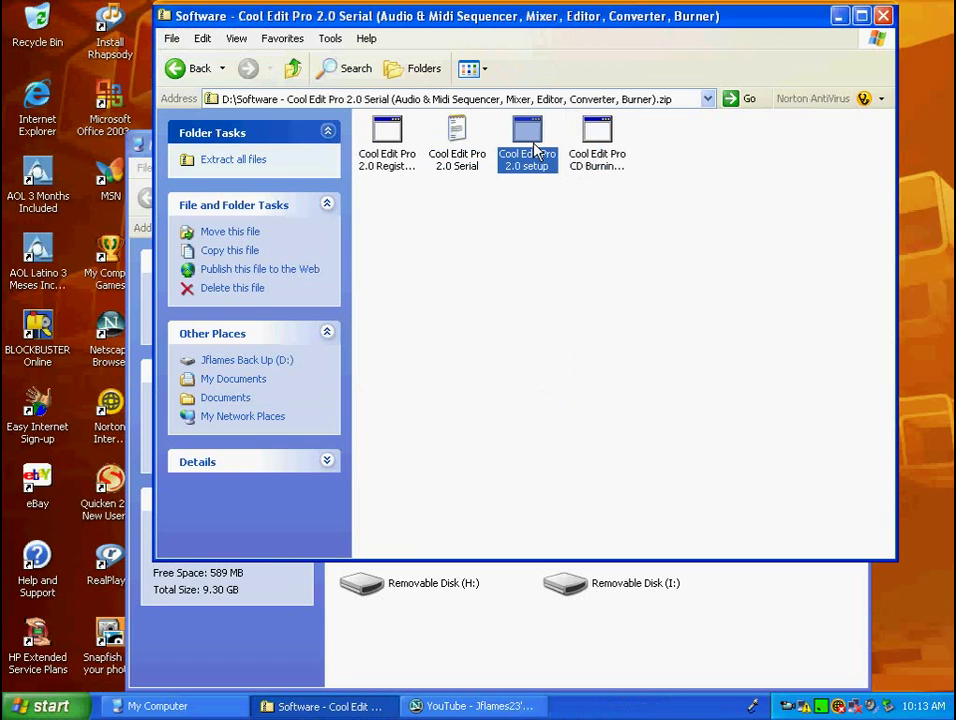
left_click(512, 252)
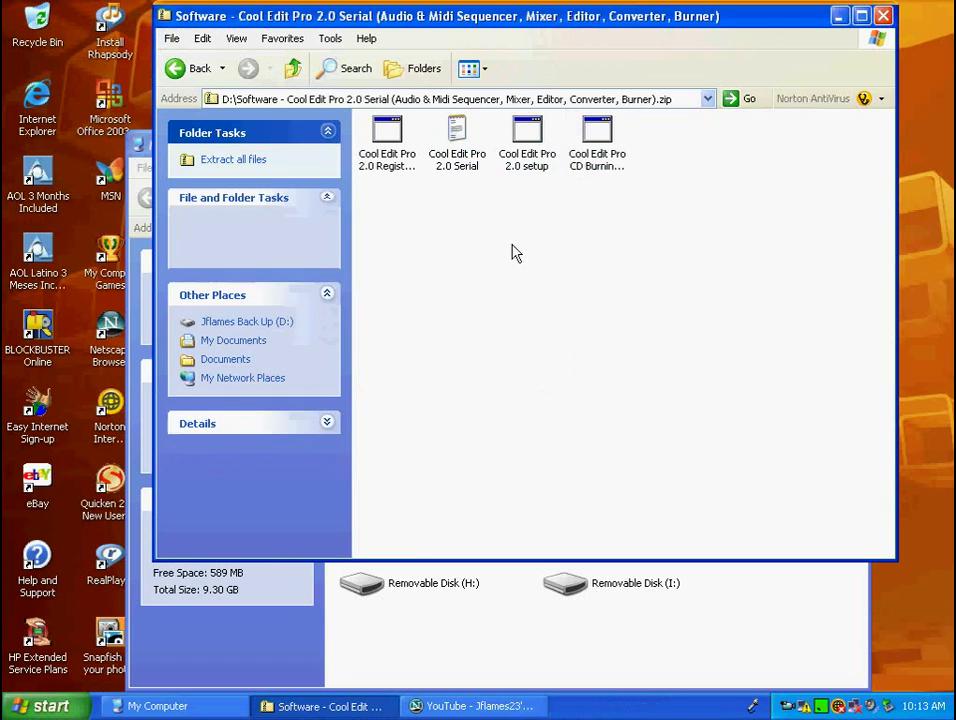
- Run the Cool Edit Pro 2.0 setup from the zip and accept the license agreement
double_click(521, 140)
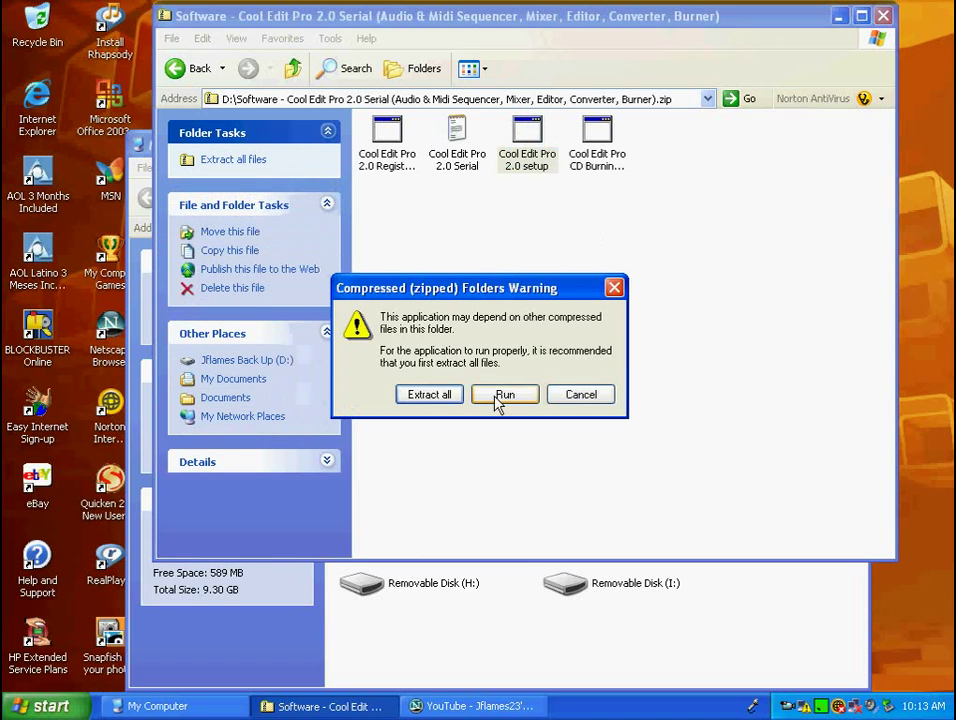
left_click(499, 398)
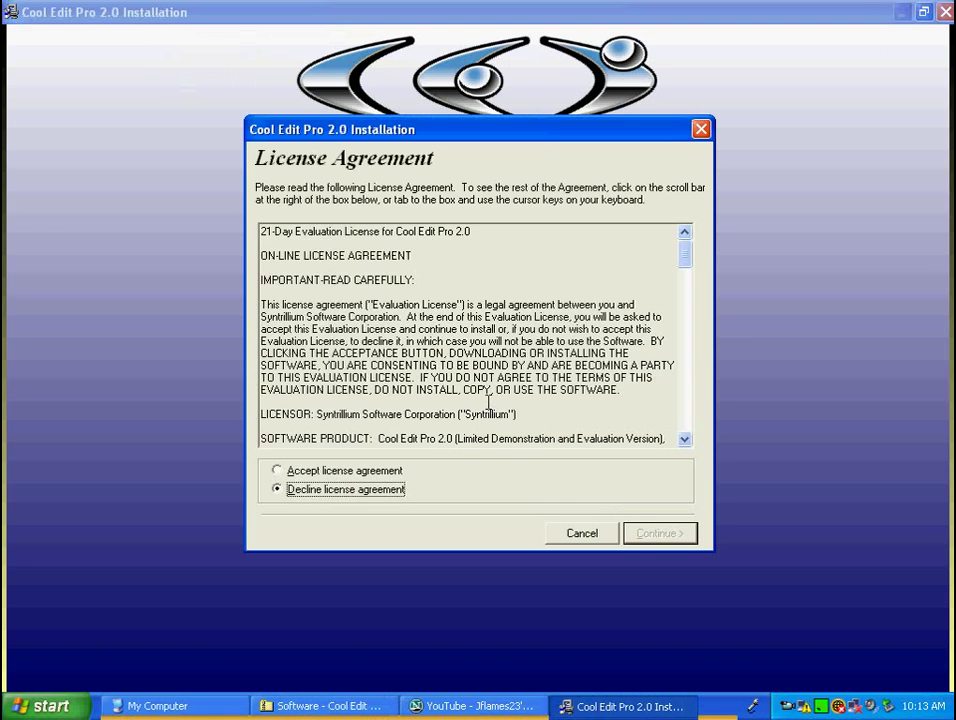
left_click(370, 472)
left_click(668, 533)
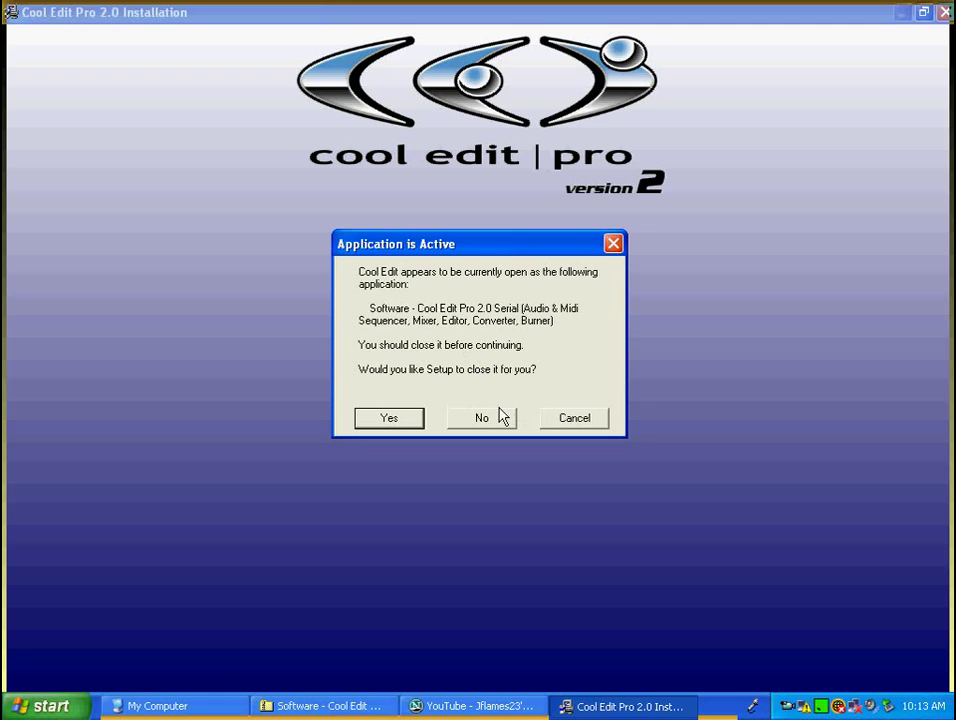
left_click(488, 417)
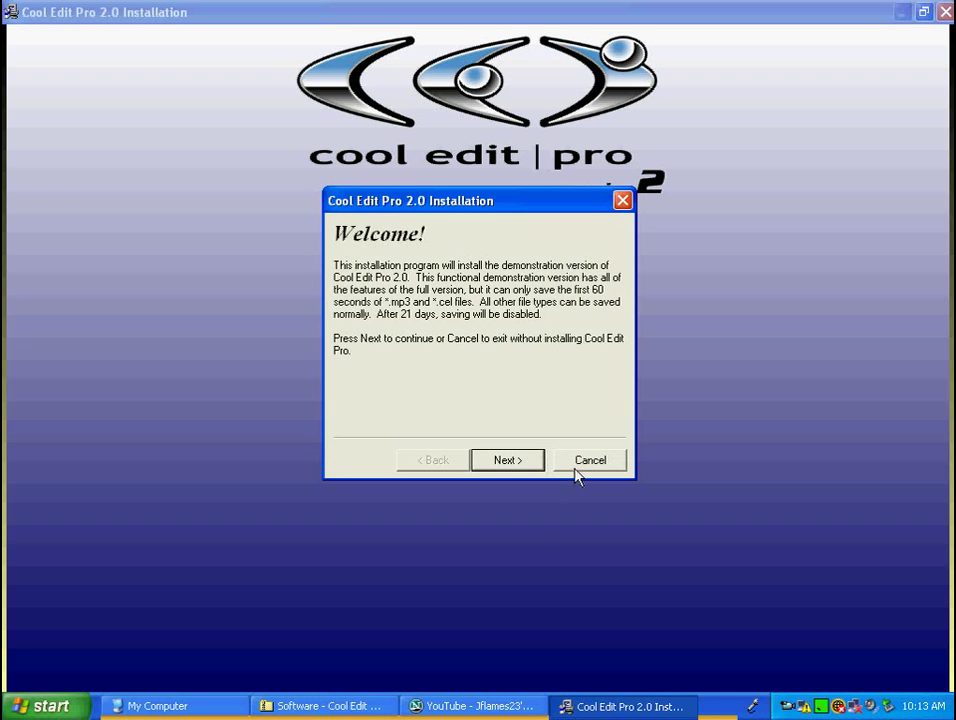
- Keep the default C:\Program Files\coolpro2 destination and file associations, then begin installing
left_click(524, 462)
left_click(524, 462)
left_click(524, 462)
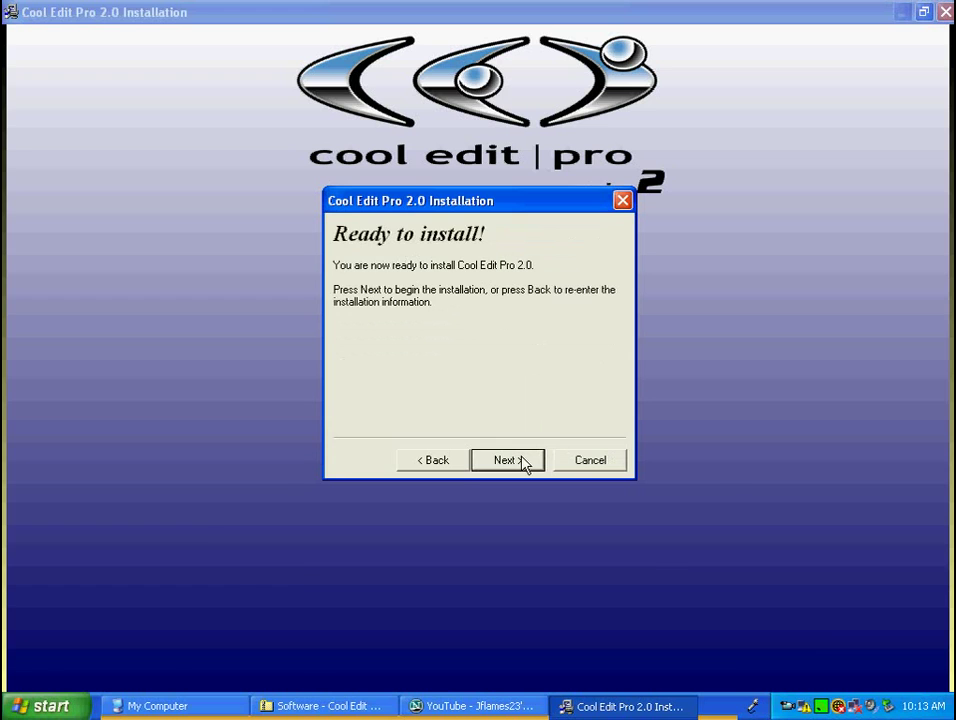
left_click(506, 460)
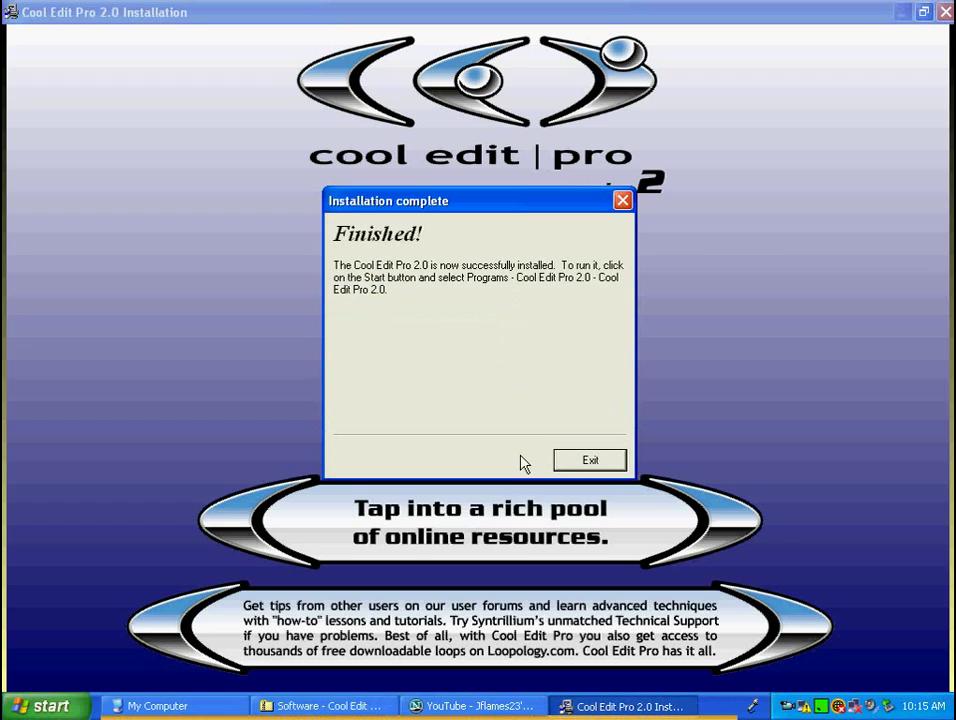
- Exit the installer and accept the suggested C: and E:\Temp temporary folders
left_click(591, 461)
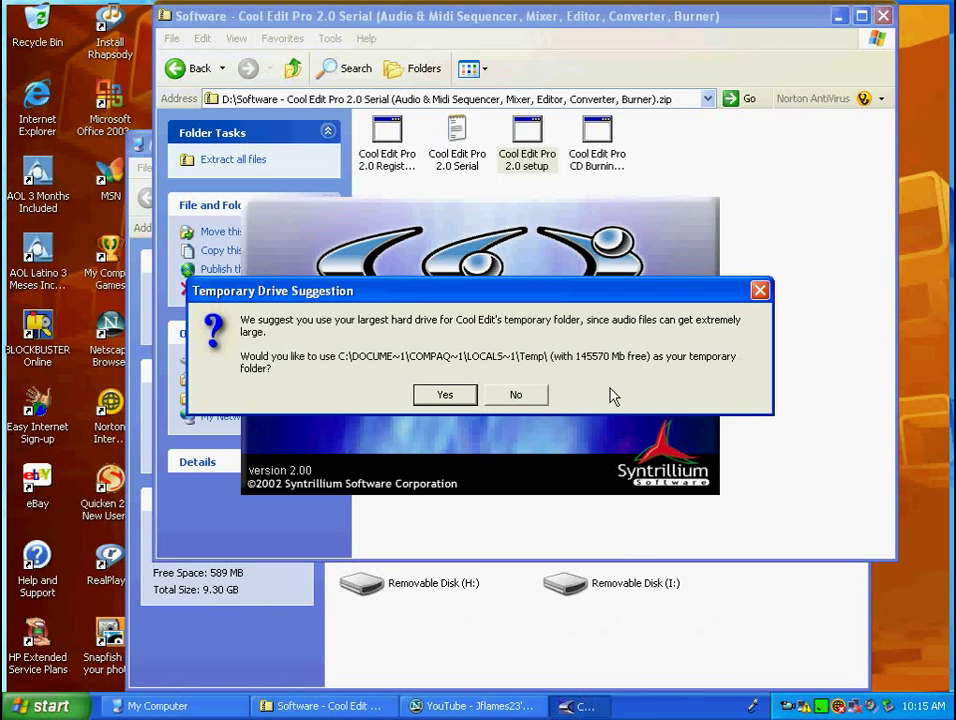
left_click(443, 398)
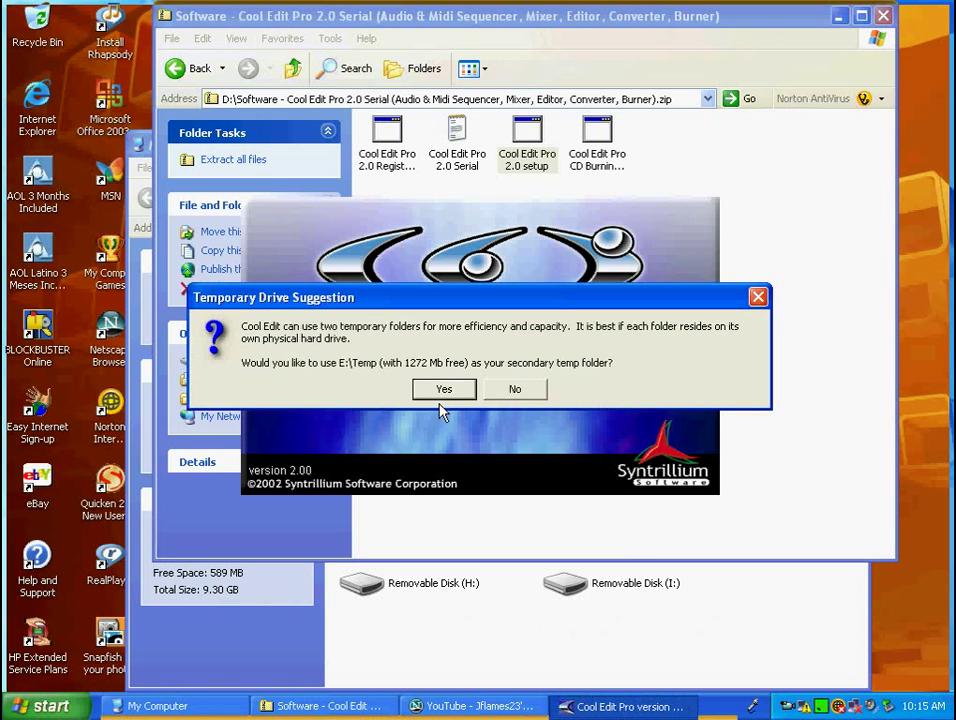
left_click(442, 389)
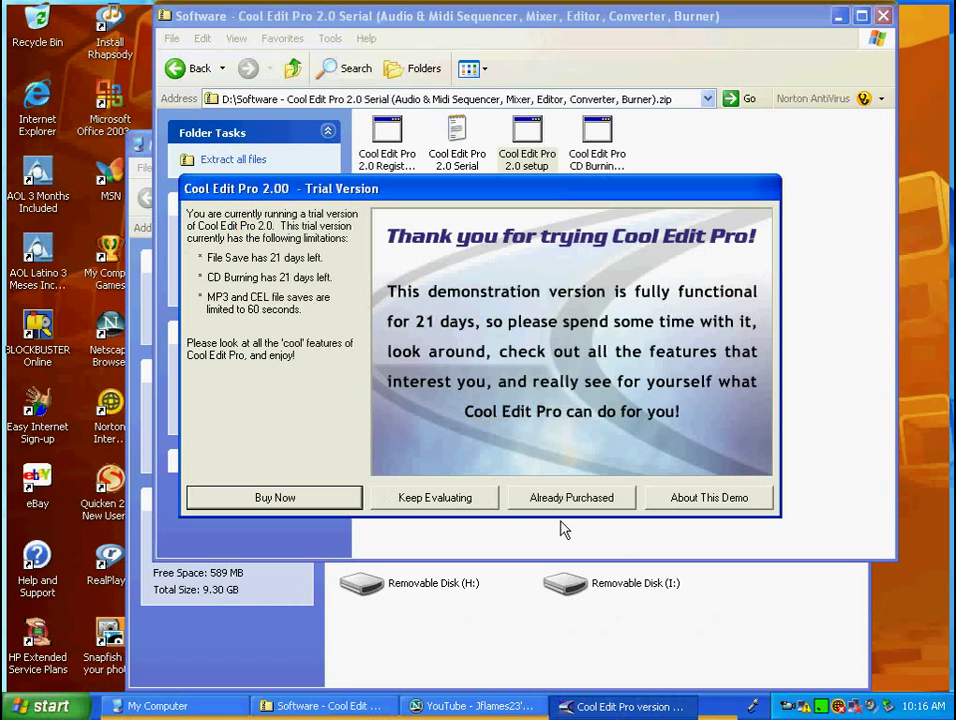
- Keep evaluating the 21-day trial, then close the cep20theme.ses demo session
left_click(458, 512)
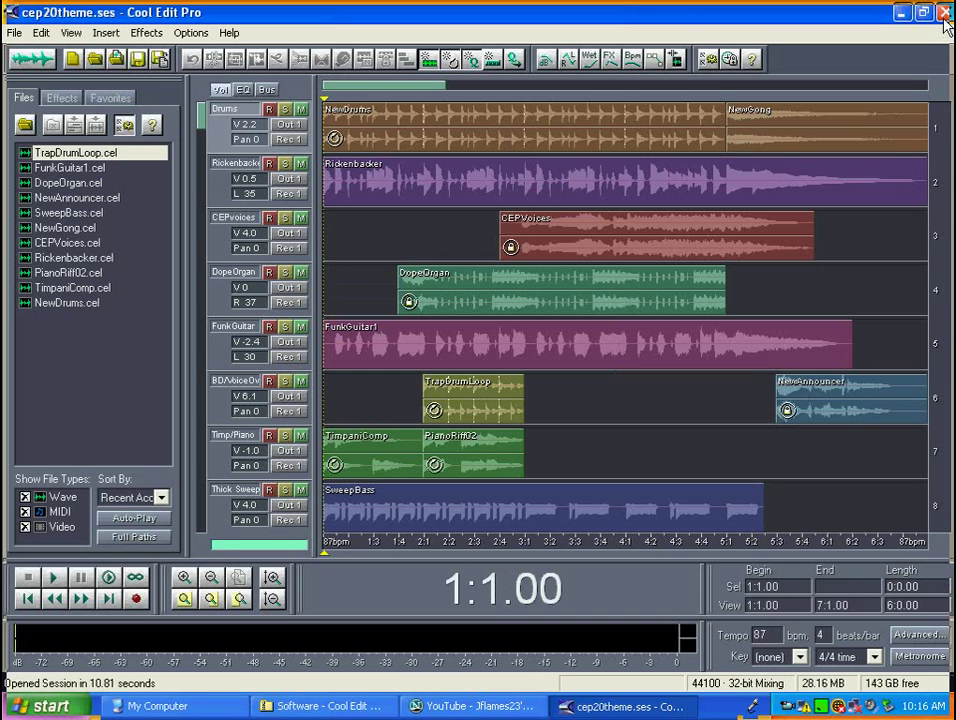
left_click(944, 14)
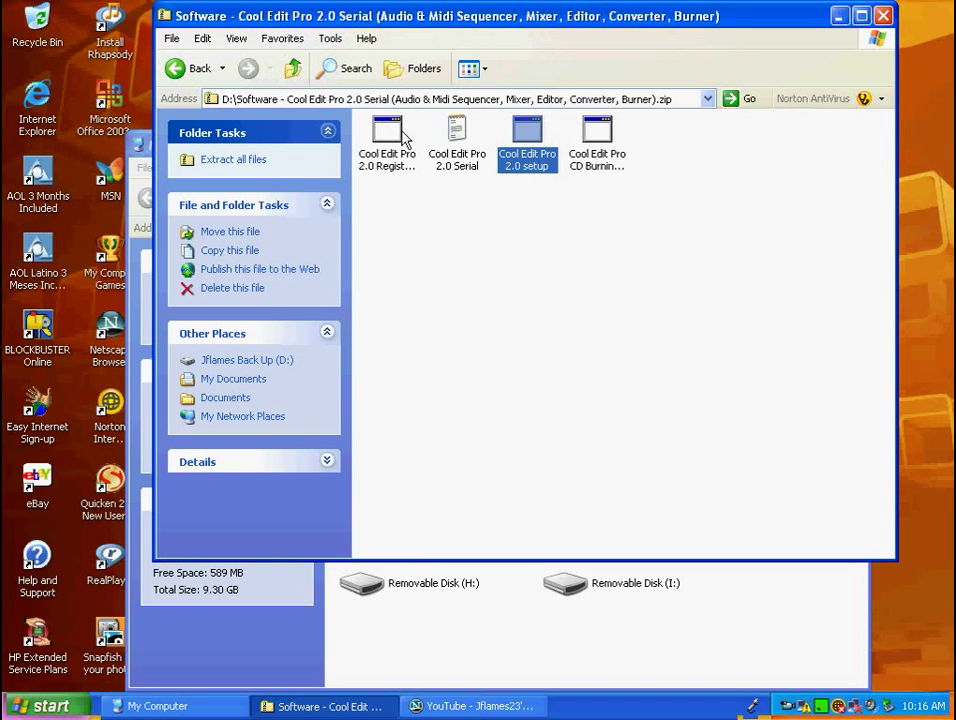
- Open the Cool Edit Pro 2.0 Serial notes in Notepad and run the Registration program from the zip
left_click(460, 130)
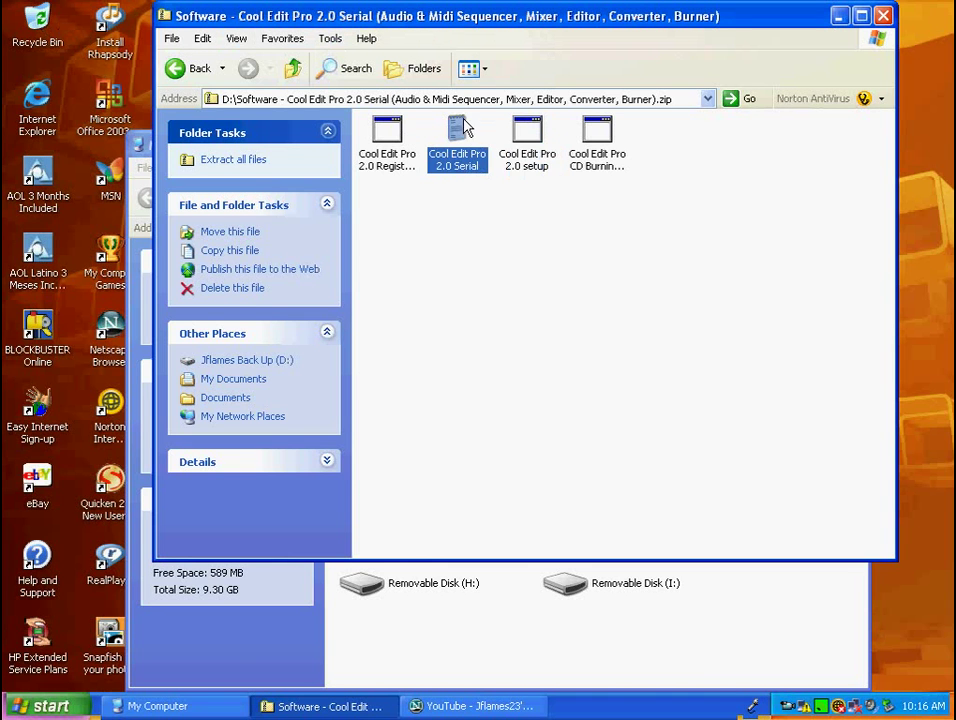
double_click(460, 130)
left_click(621, 291)
double_click(390, 158)
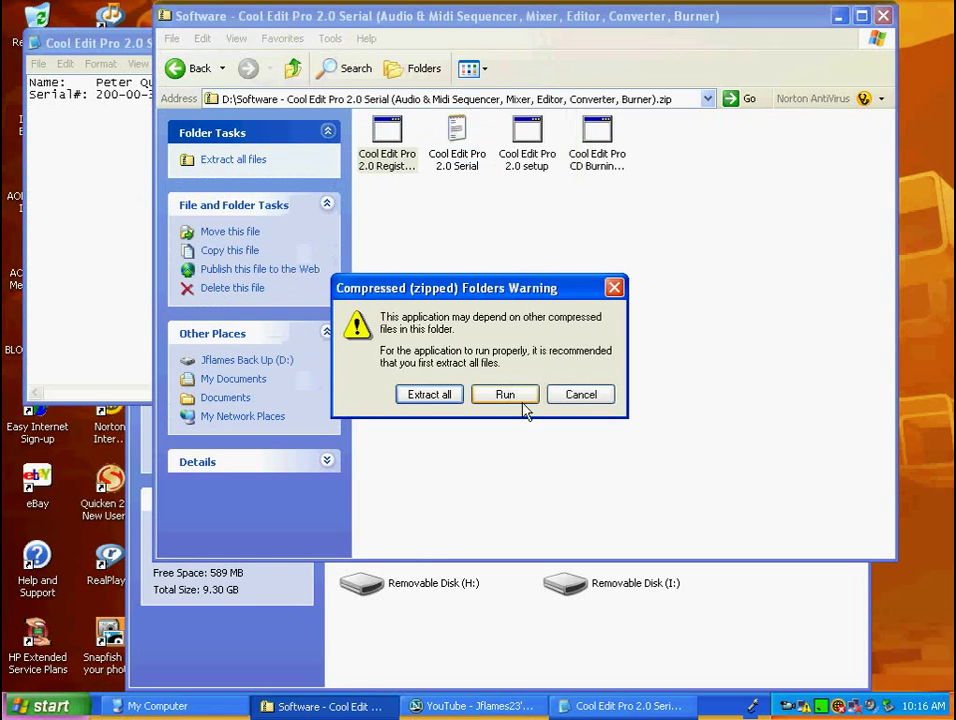
left_click(521, 398)
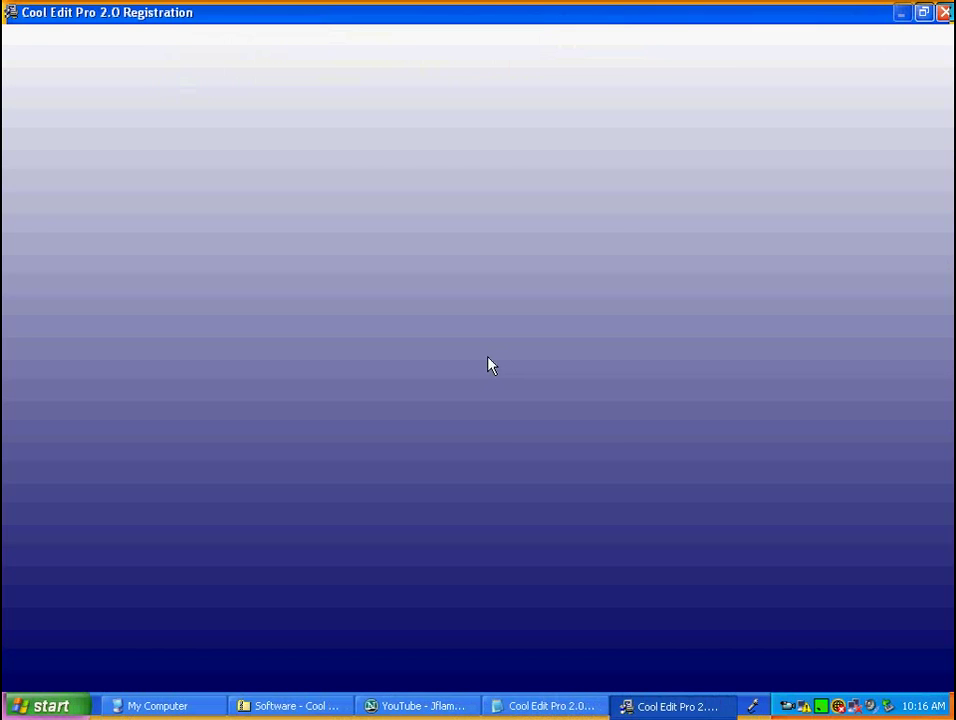
- Dismiss the Application is Active prompt, accept the licence, and continue past the distribution warning
left_click(499, 413)
left_click(498, 413)
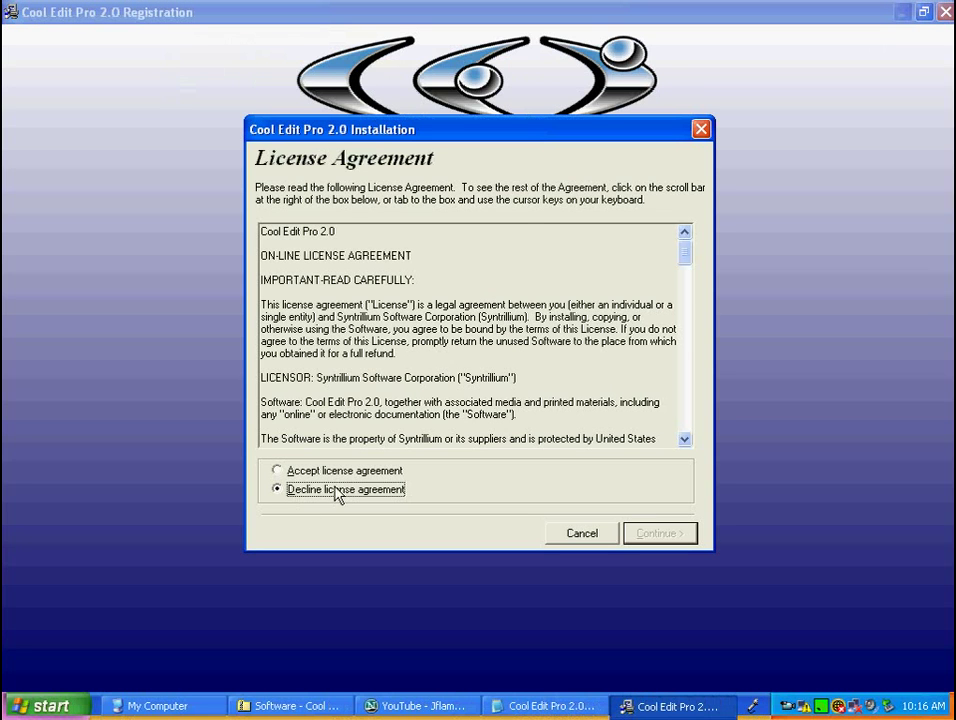
left_click(345, 471)
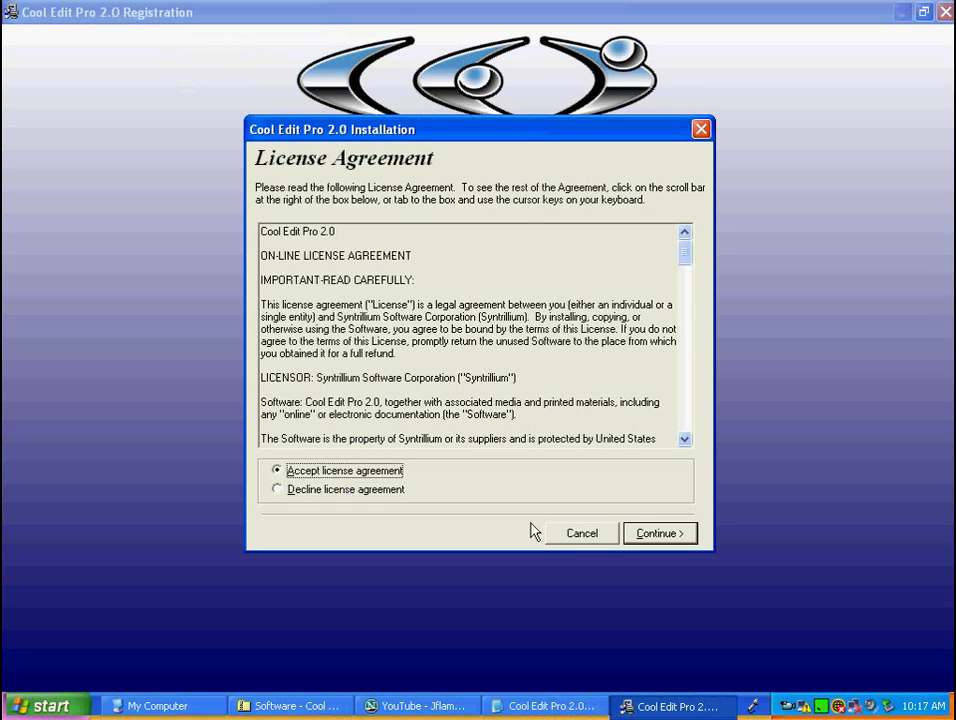
left_click(693, 533)
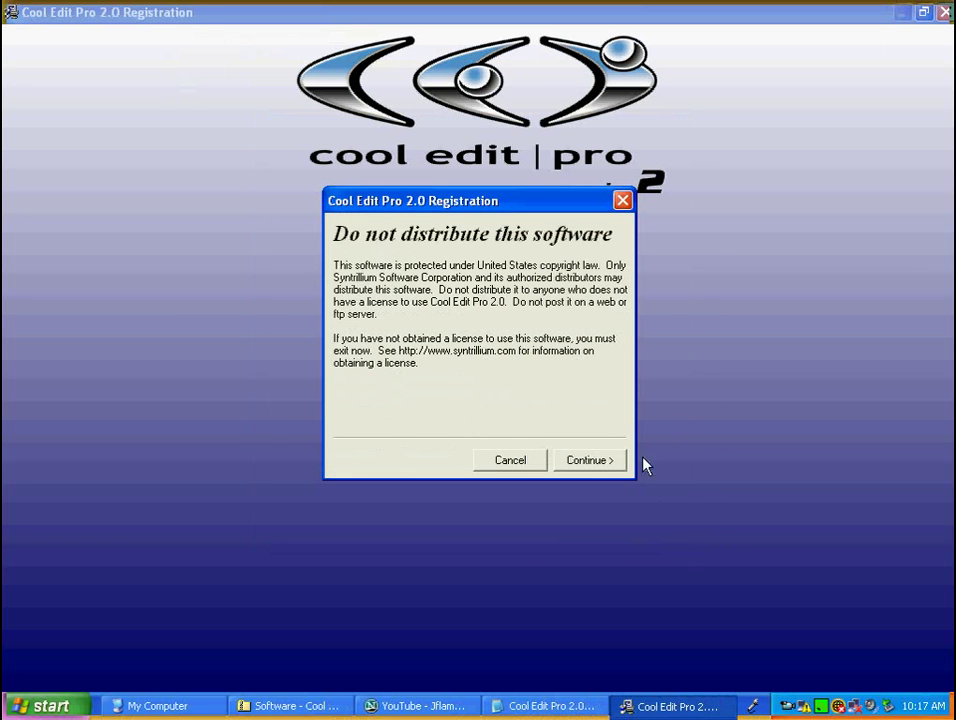
left_click(610, 462)
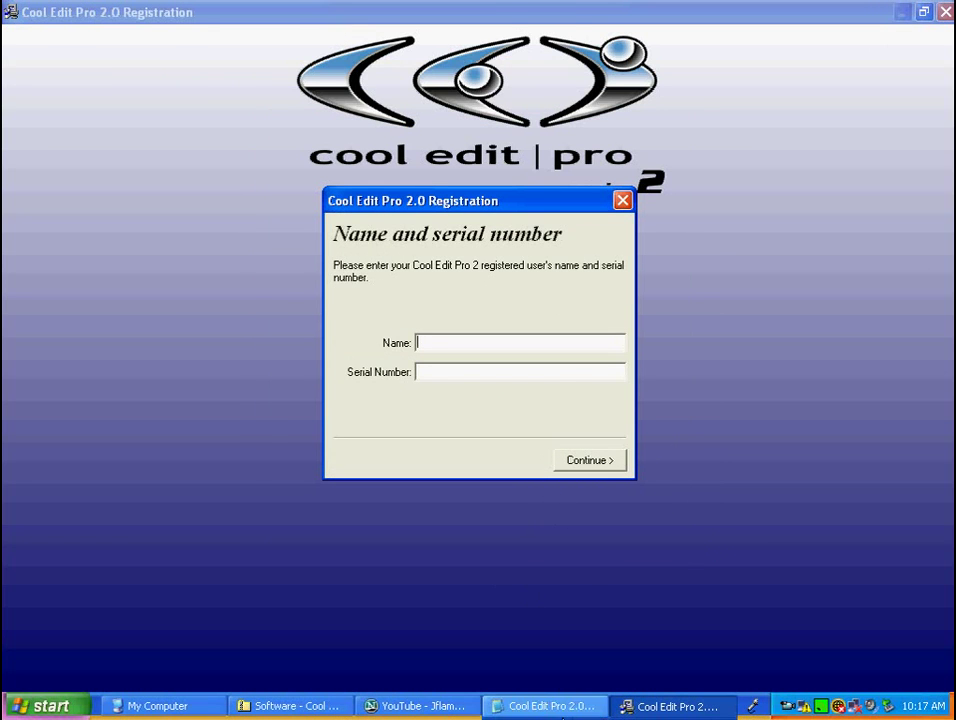
- Copy the registered name from the Notepad serial notes into the registration Name field
left_click(540, 705)
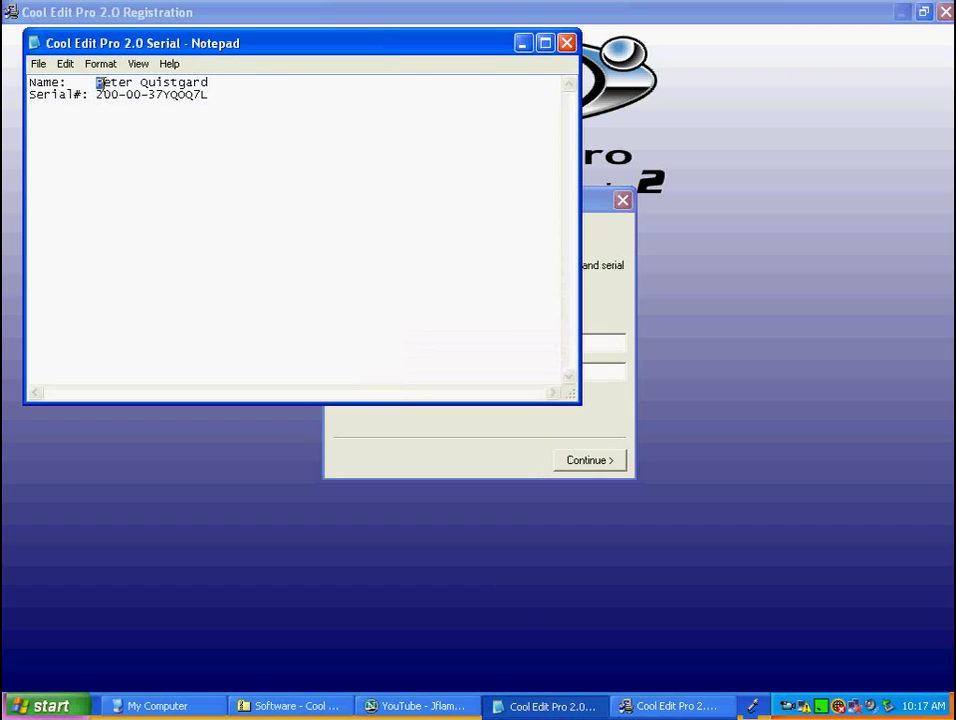
left_click_drag(98, 83, 209, 63)
right_click(192, 86)
left_click(220, 136)
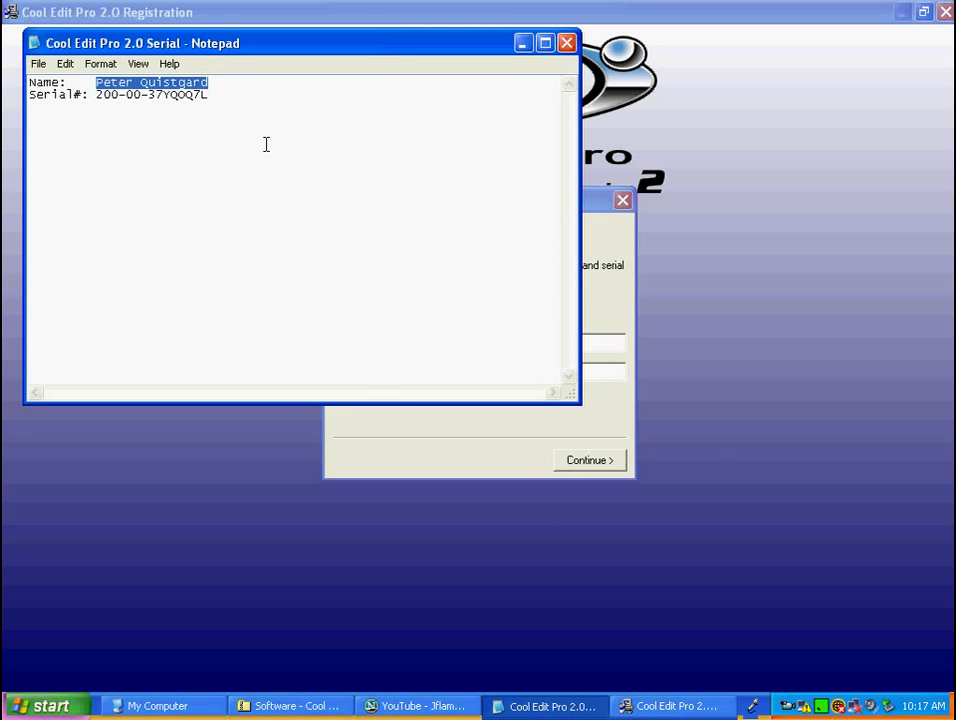
left_click(591, 335)
right_click(593, 340)
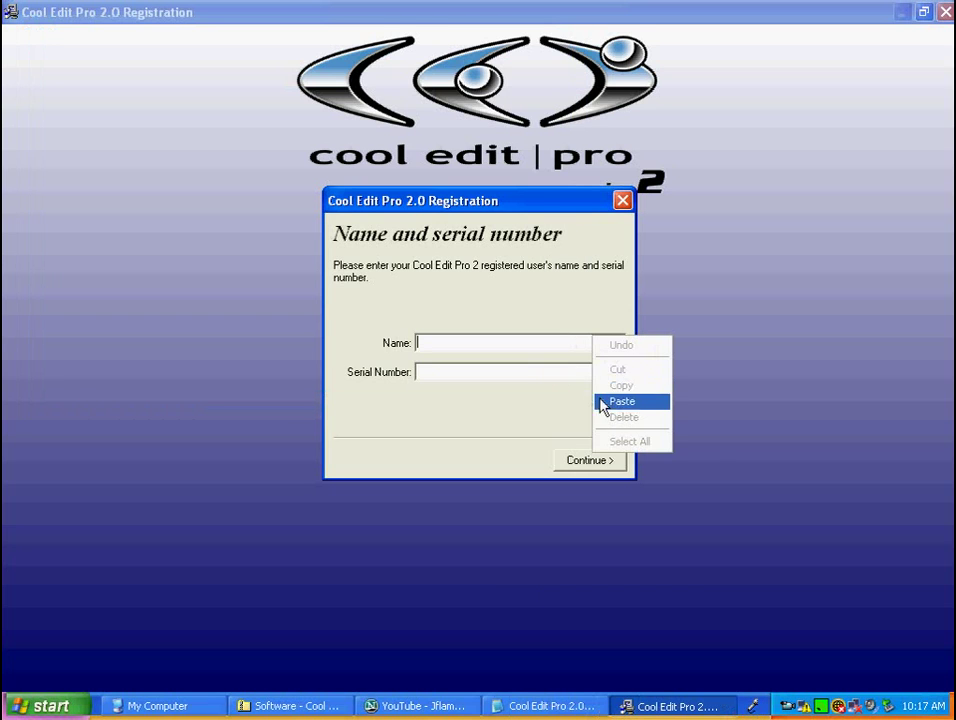
left_click(622, 401)
- Copy the serial number from the notes into the Serial Number field and submit the registration
left_click(565, 706)
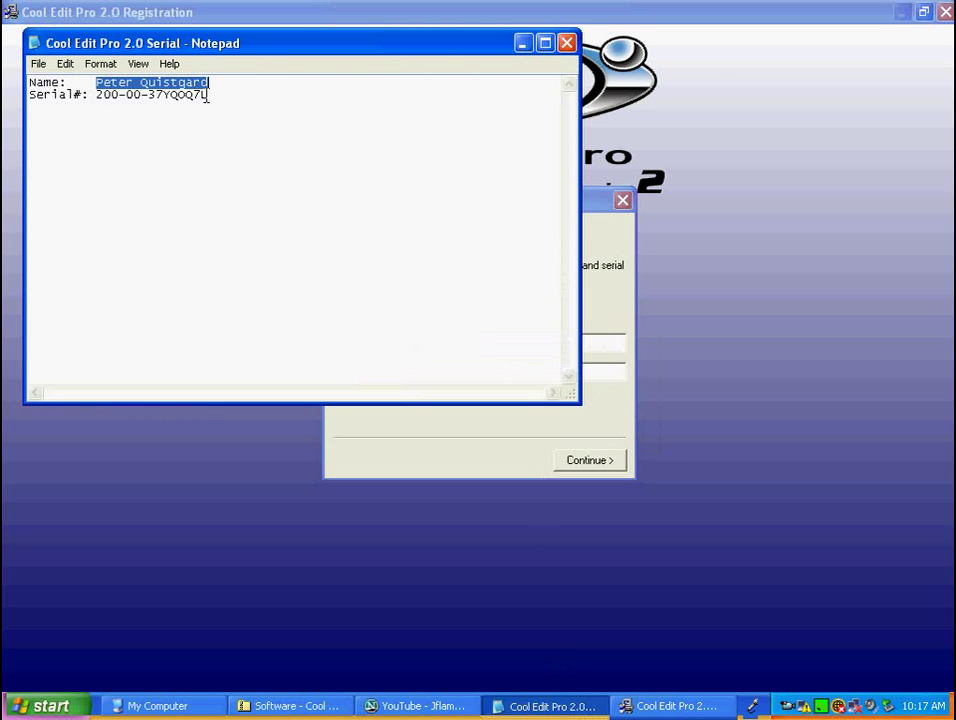
left_click_drag(209, 94, 98, 96)
right_click(104, 92)
left_click(140, 144)
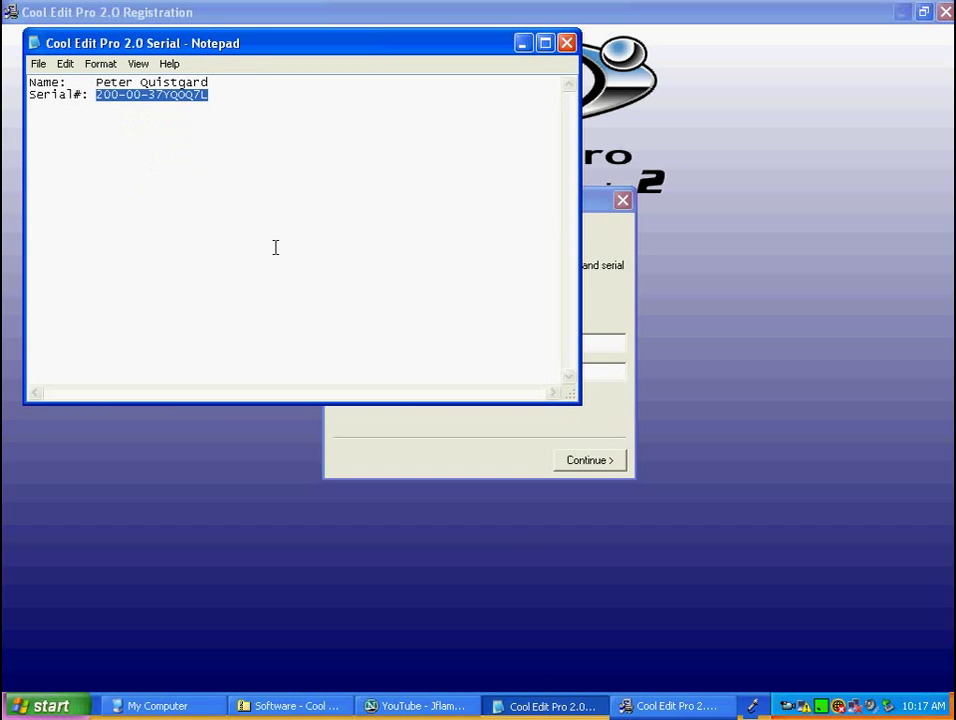
left_click(610, 365)
right_click(608, 367)
left_click(644, 441)
left_click(604, 465)
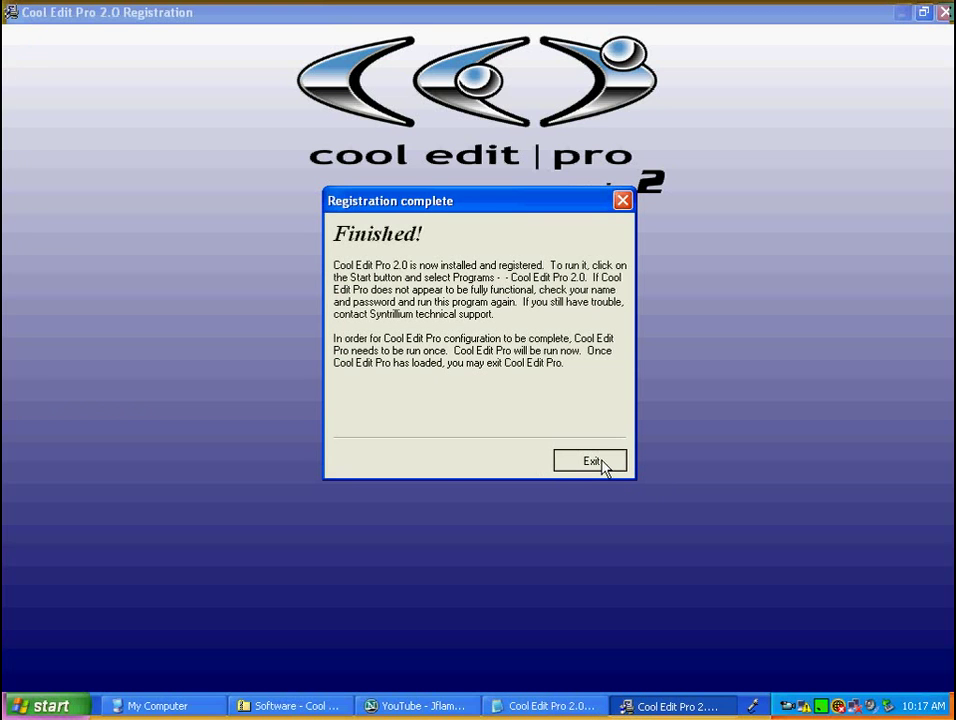
- Launch the licensed Cool Edit Pro, dismiss the Syntrillium Online prompt, and quit via File > Exit
left_click(590, 461)
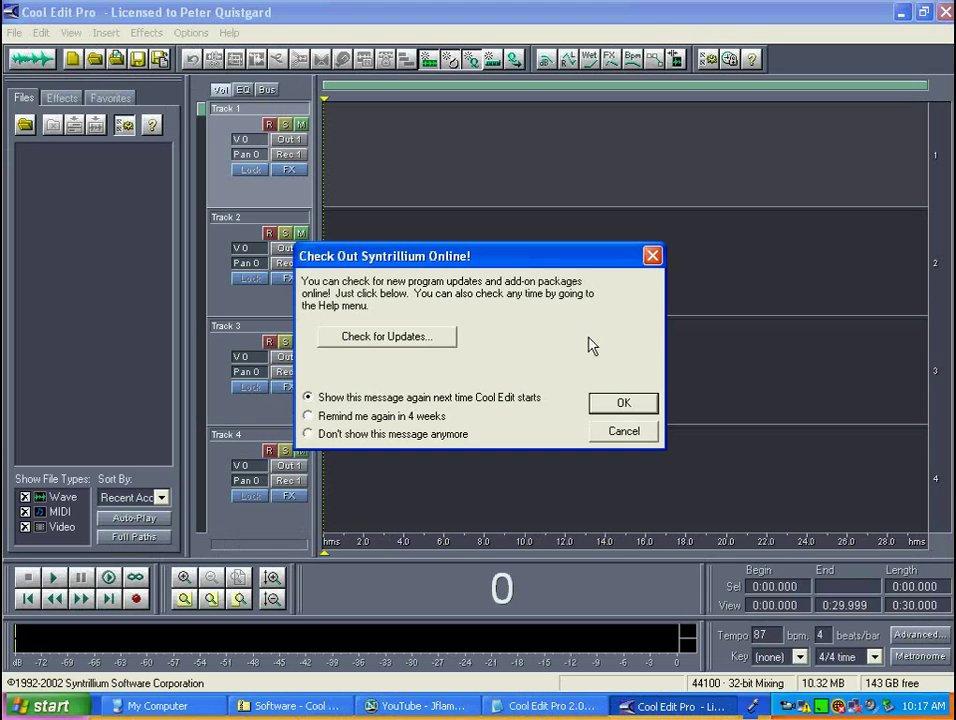
left_click(622, 430)
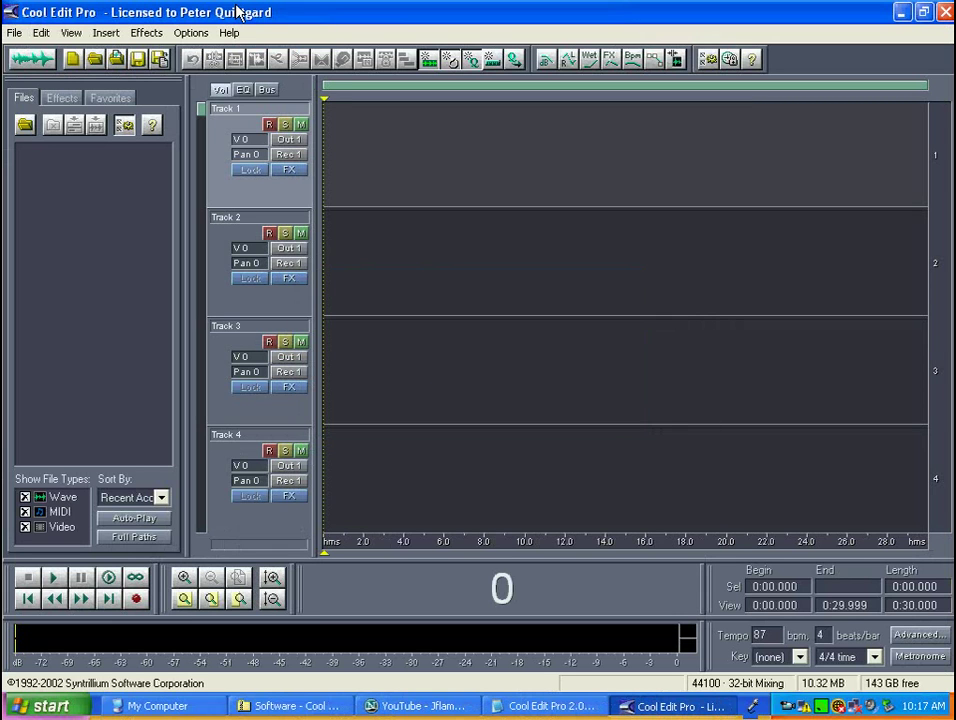
left_click(14, 32)
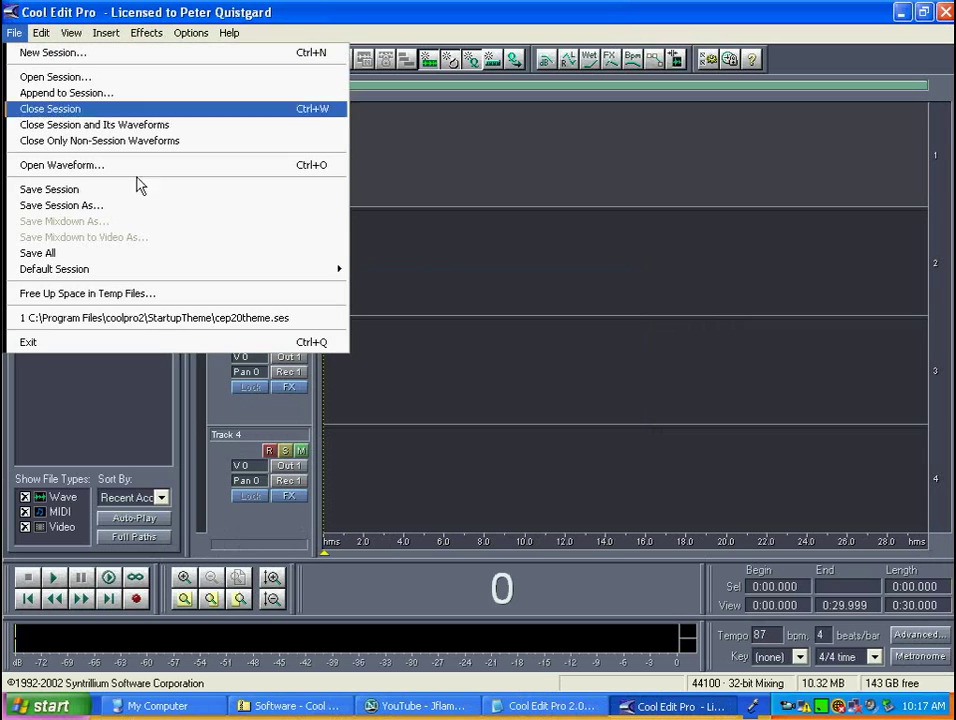
left_click(203, 348)
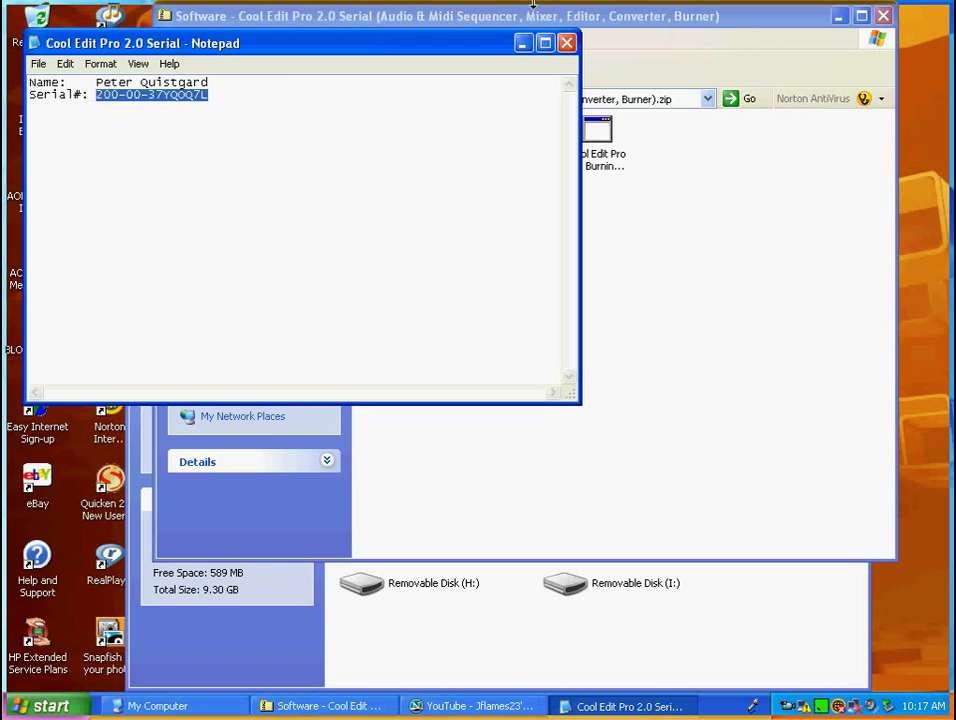
- Close the serial notes and return from the Cool Edit zip folder to the D: drive root
left_click(564, 42)
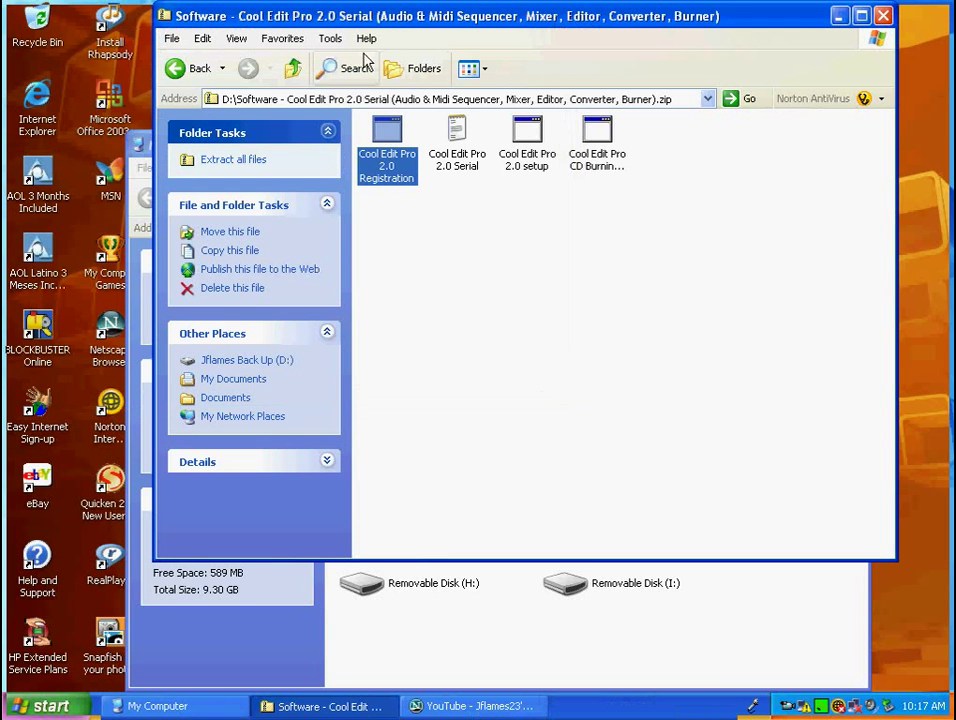
left_click(597, 133)
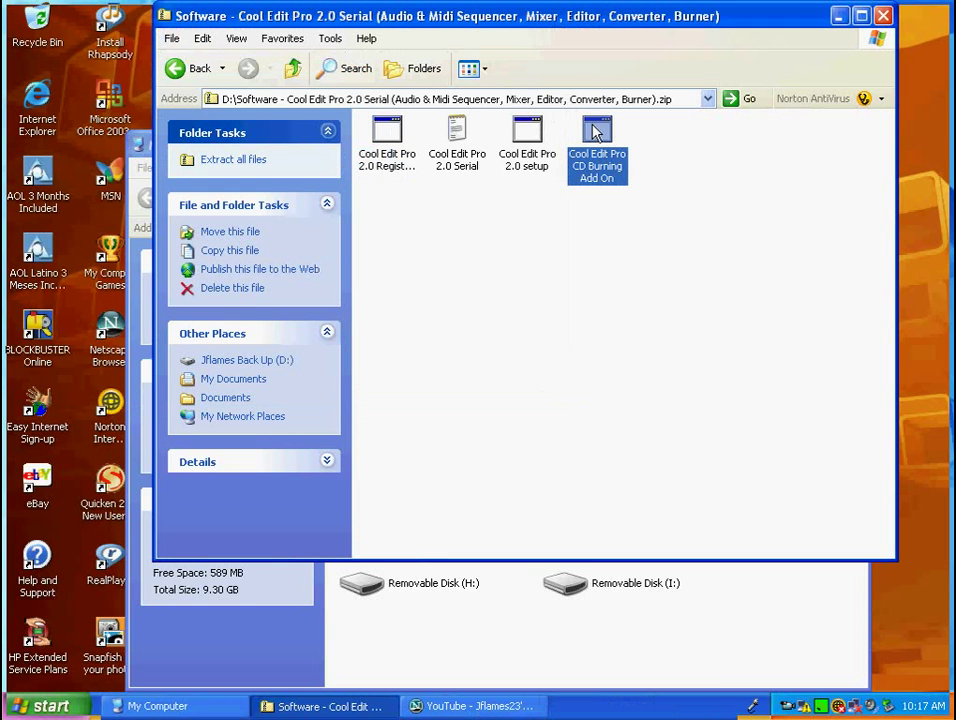
left_click(286, 76)
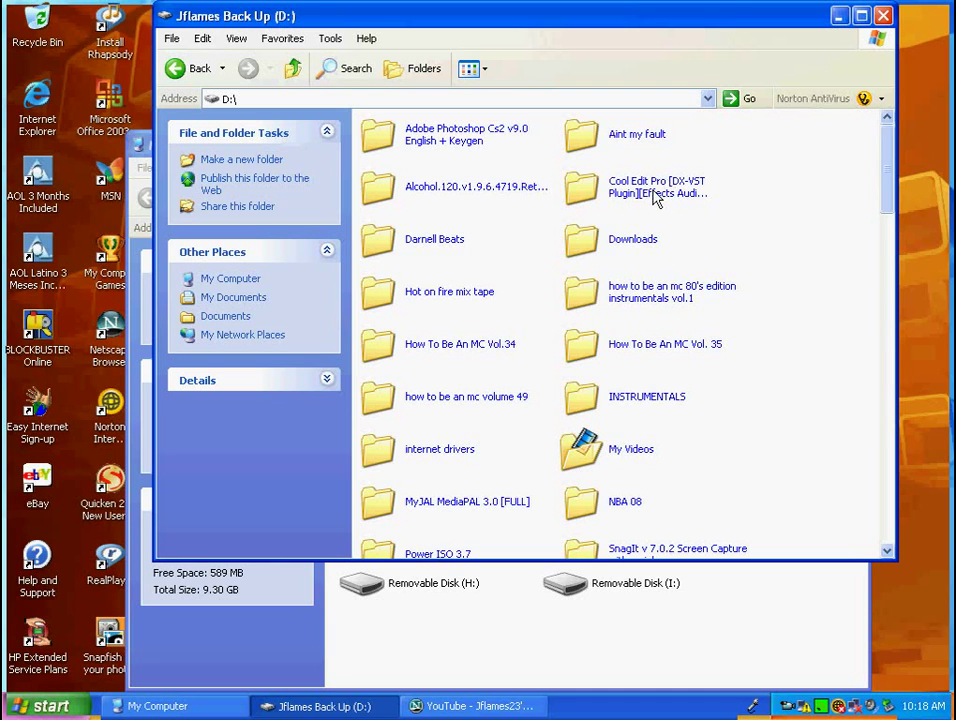
- Open the Cool Edit Pro [DX-VST Plugin][Effects Audio Professional] folder and browse its effects plugin folders
double_click(655, 188)
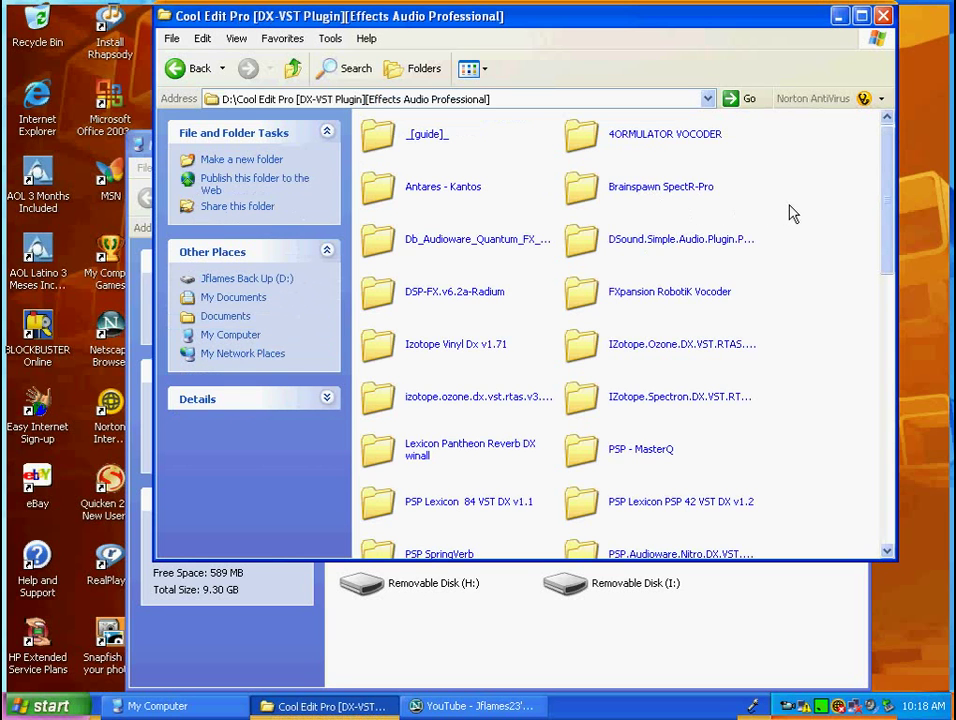
scroll(792, 214, "down", 10)
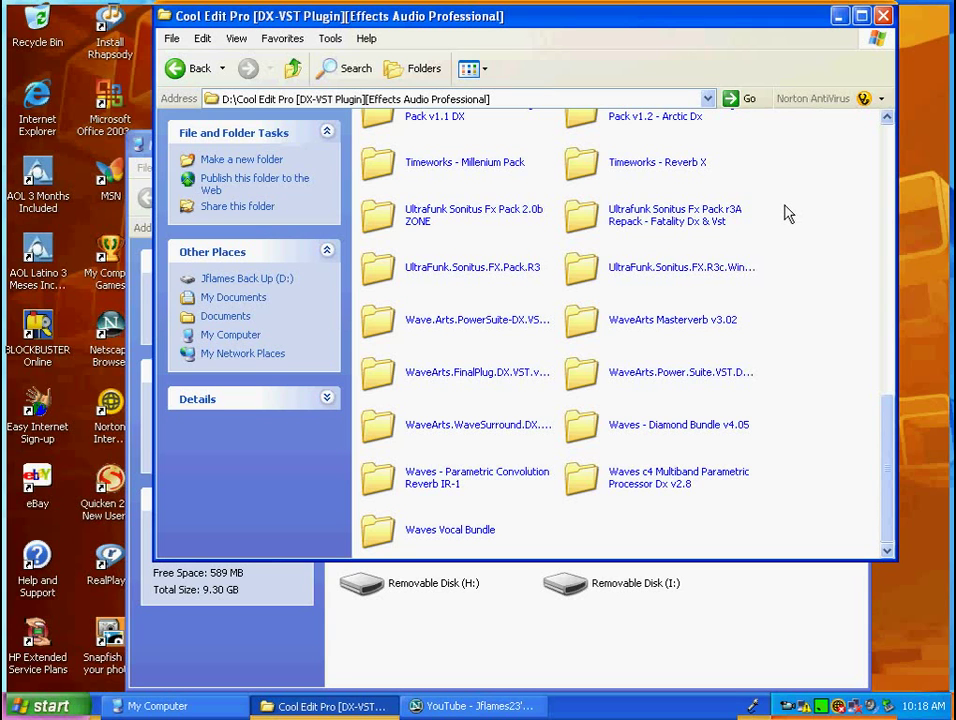
scroll(785, 213, "up", 10)
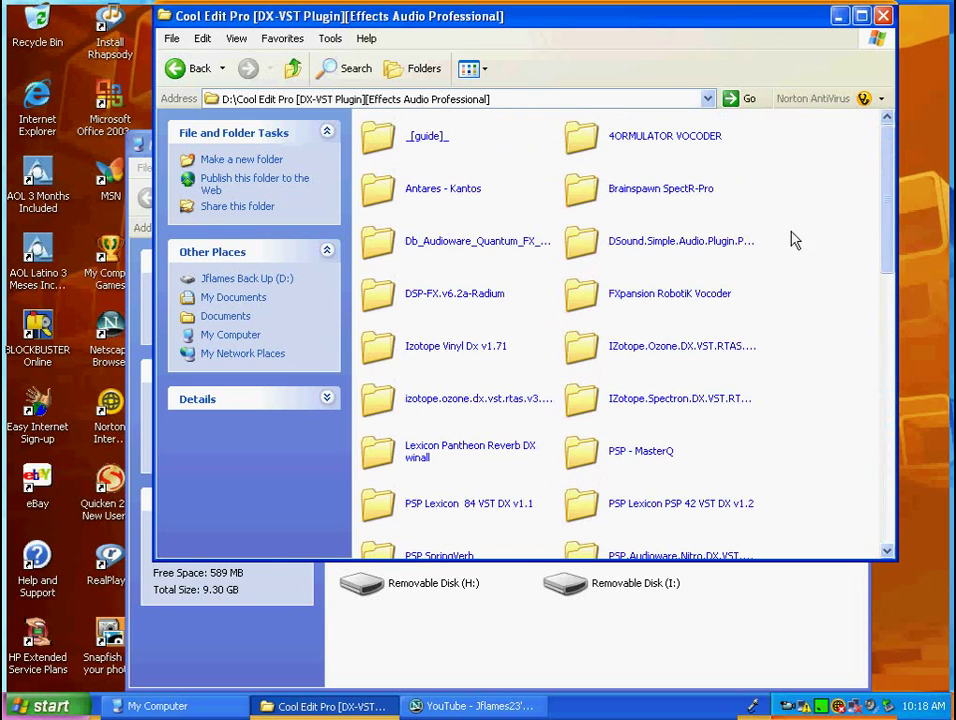